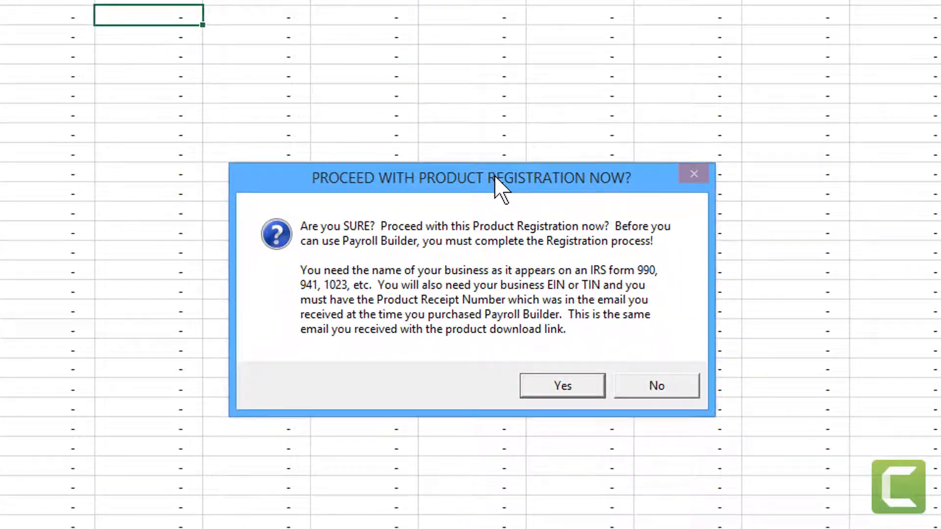
Agree to start Payroll Builder registration and confirm the business name and EIN are ready.
{"action": "left_click", "coordinate": [569, 385]}
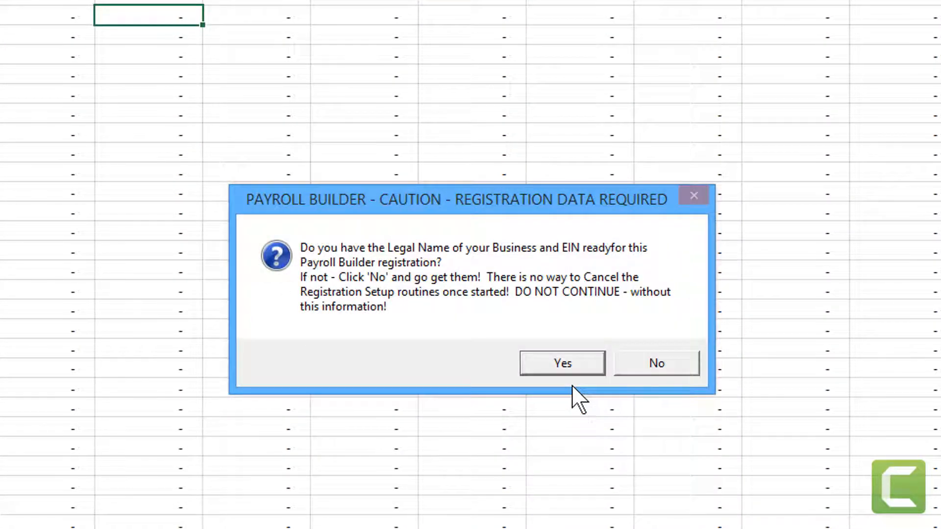
{"action": "left_click", "coordinate": [567, 372]}
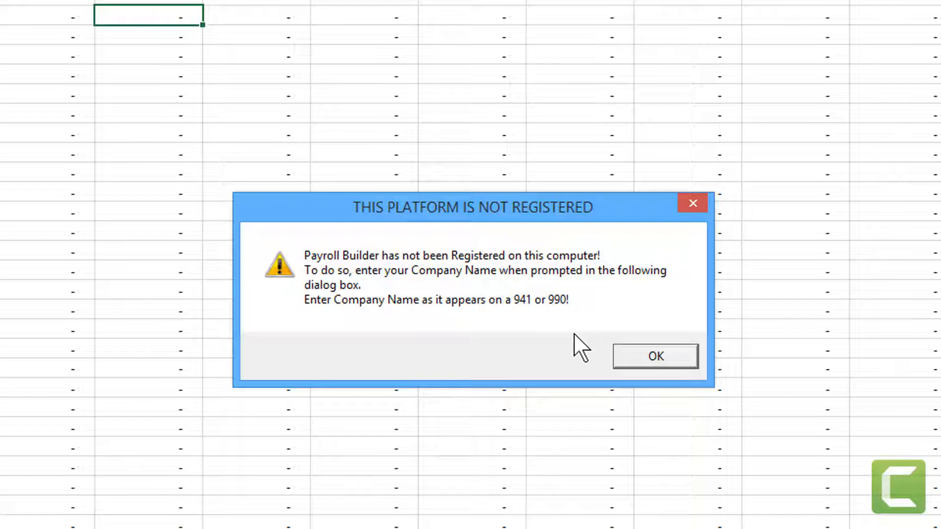
Acknowledge the not-registered notice and enter the company's legal business name.
{"action": "left_click", "coordinate": [653, 356]}
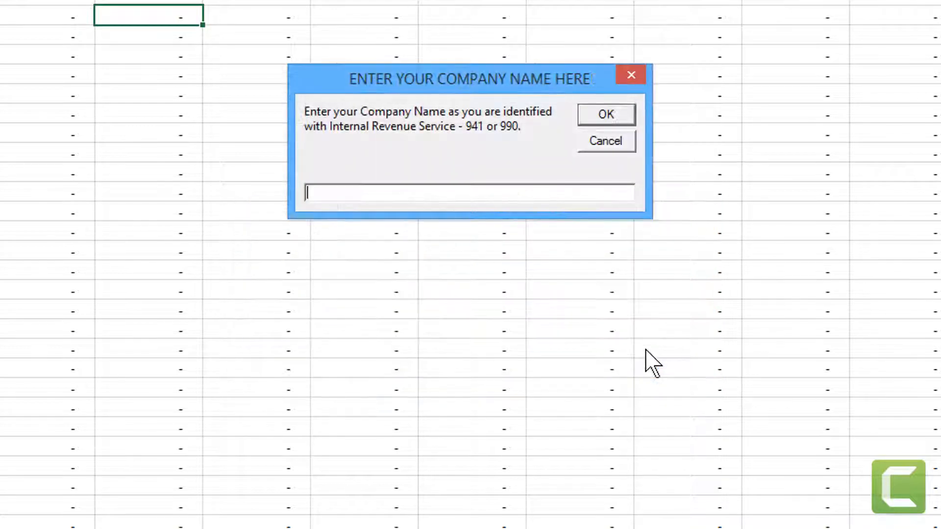
{"action": "left_click_drag", "start_coordinate": [519, 83], "coordinate": [520, 90]}
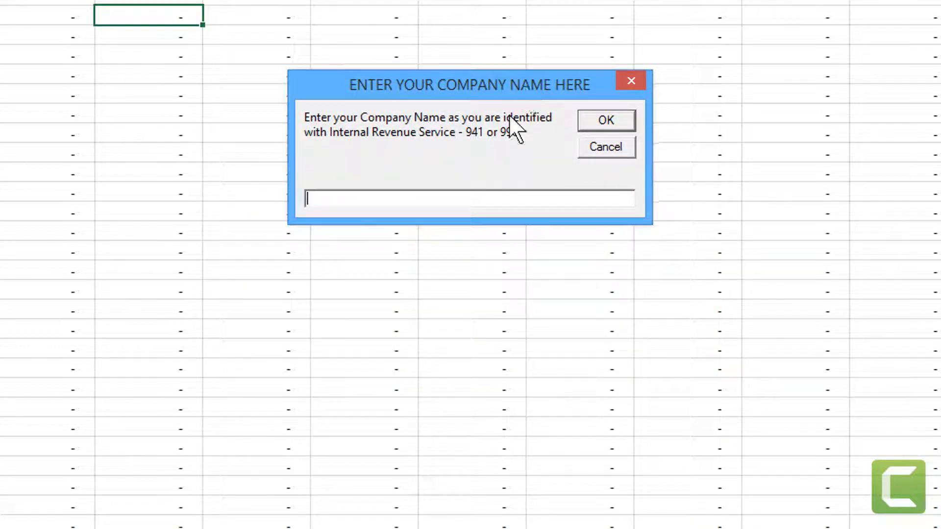
{"action": "type", "text": "Bubba's Programming "}
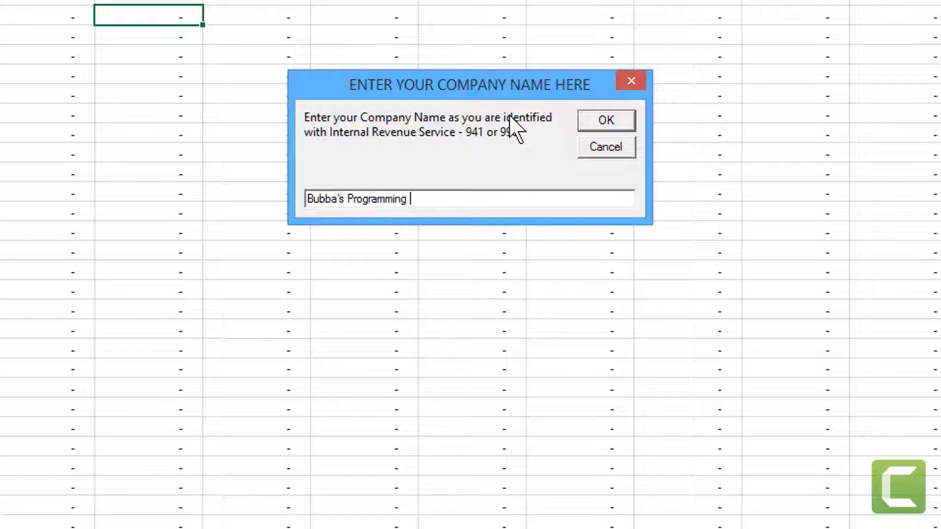
{"action": "type", "text": "Company"}
{"action": "left_click", "coordinate": [606, 122]}
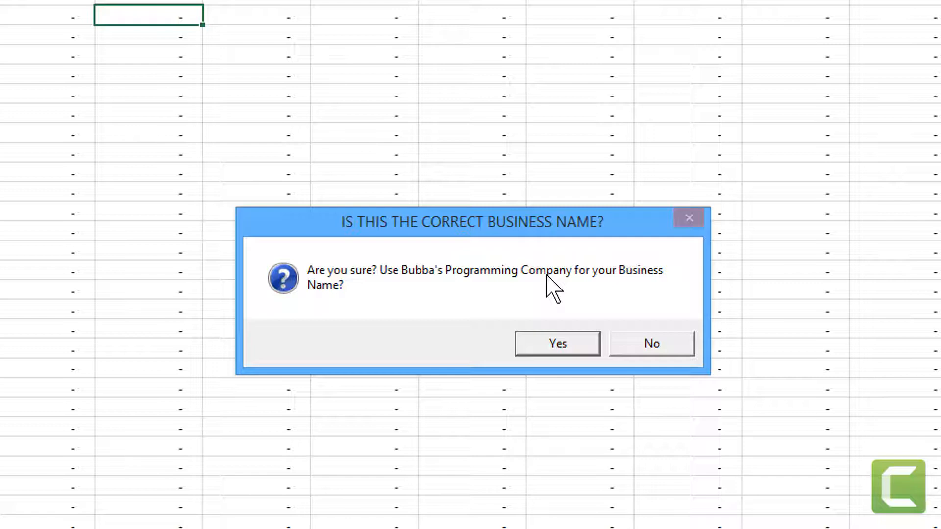
Reject the business name, retype it, and confirm it as correct.
{"action": "left_click", "coordinate": [637, 349]}
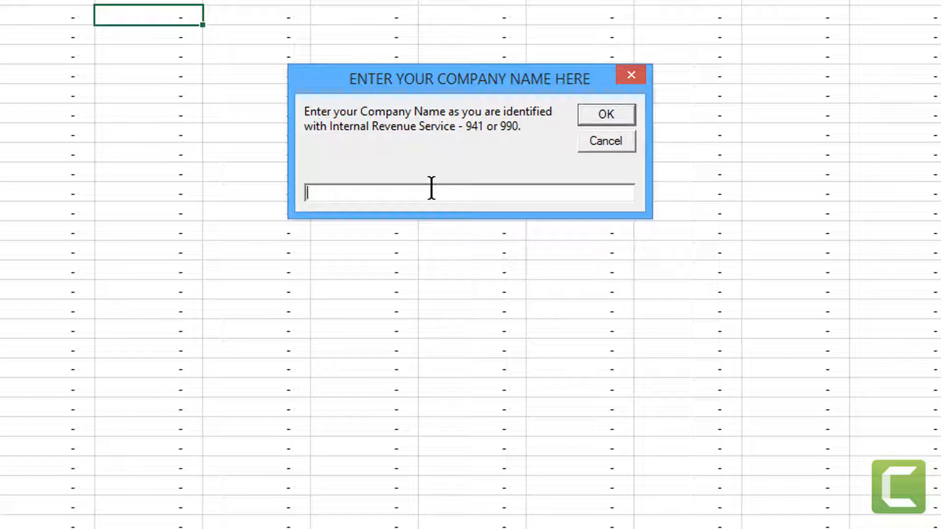
{"action": "type", "text": "Bubba's Programming"}
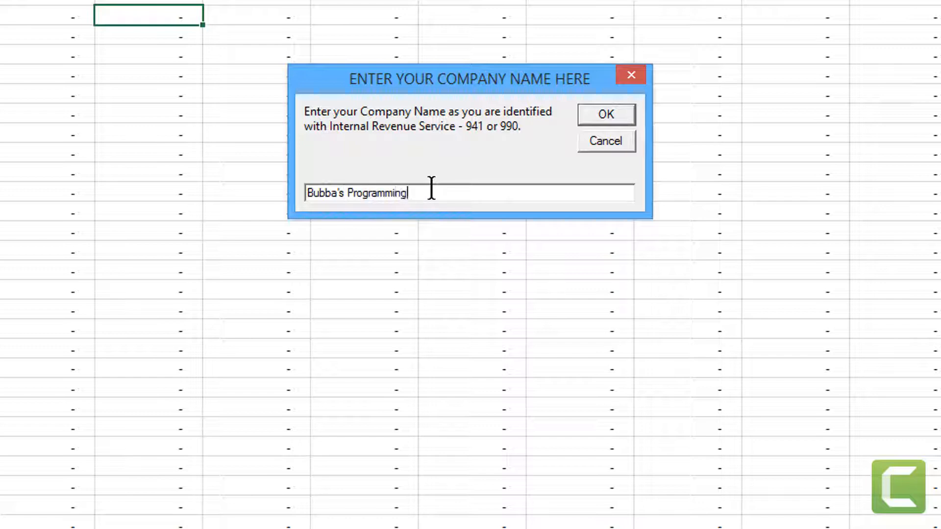
{"action": "type", "text": " Company"}
{"action": "left_click", "coordinate": [598, 118]}
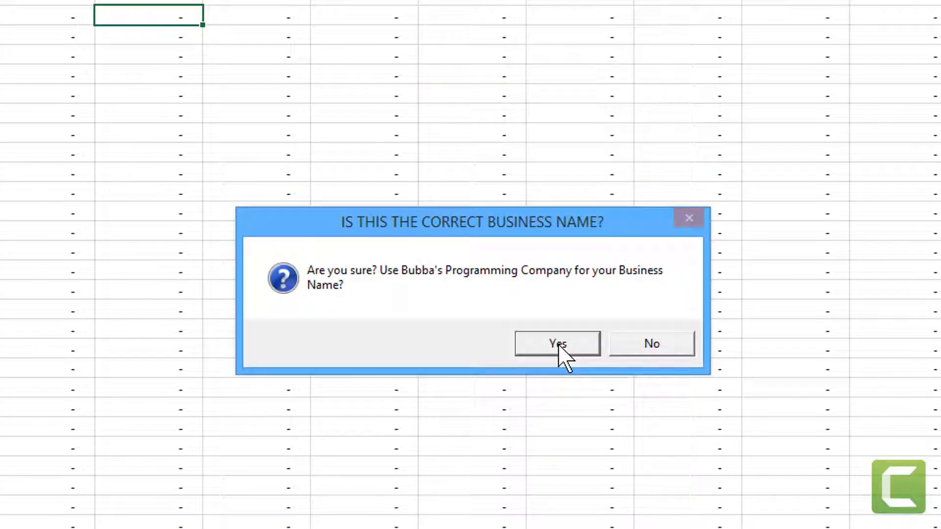
{"action": "left_click", "coordinate": [558, 344]}
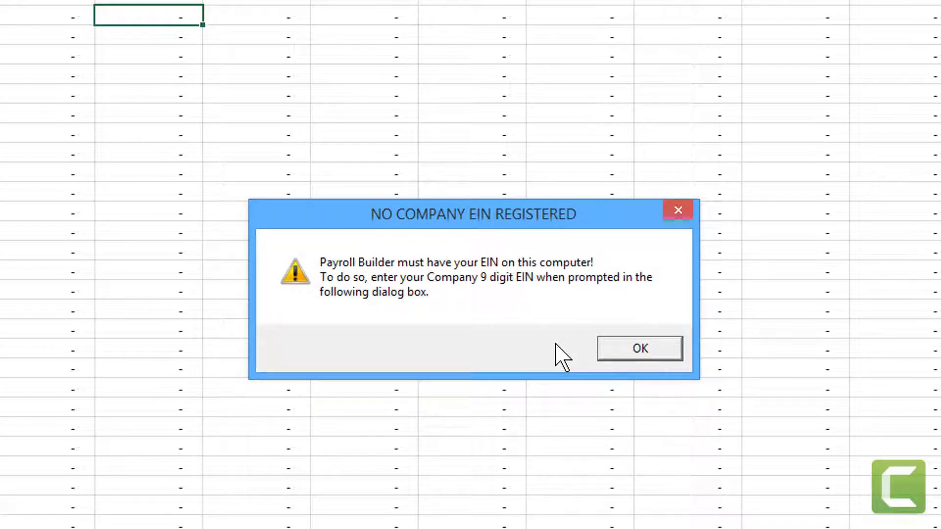
Enter the company's 9-digit EIN in the prompt and confirm it is correct.
{"action": "left_click", "coordinate": [625, 353]}
{"action": "left_click_drag", "start_coordinate": [524, 88], "coordinate": [518, 153]}
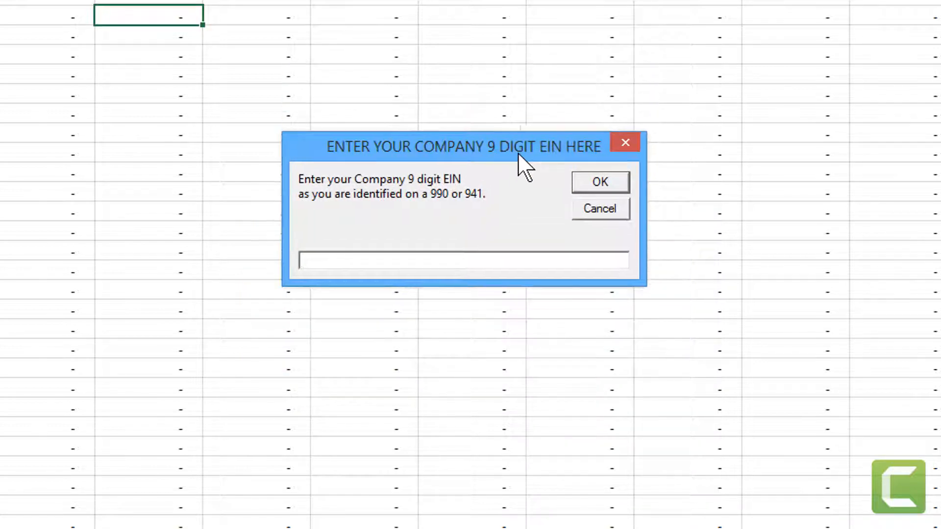
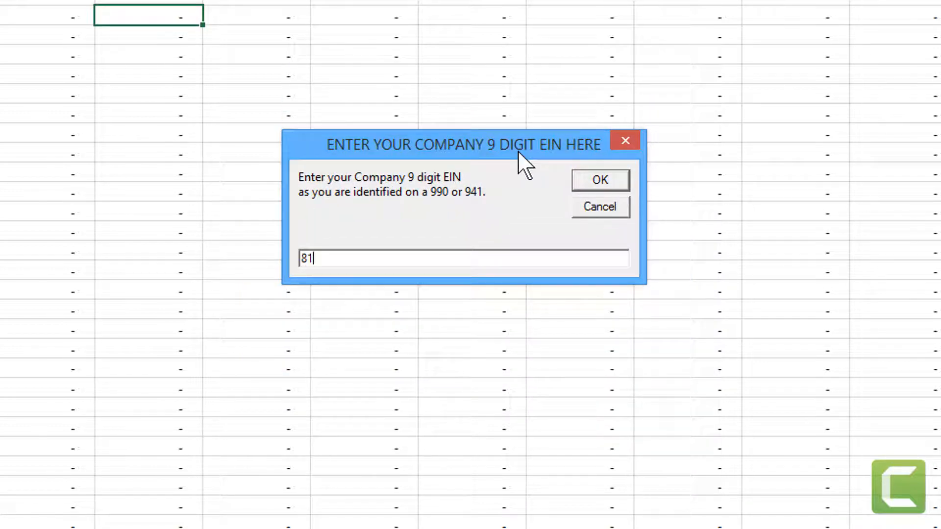
{"action": "key", "text": "Return"}
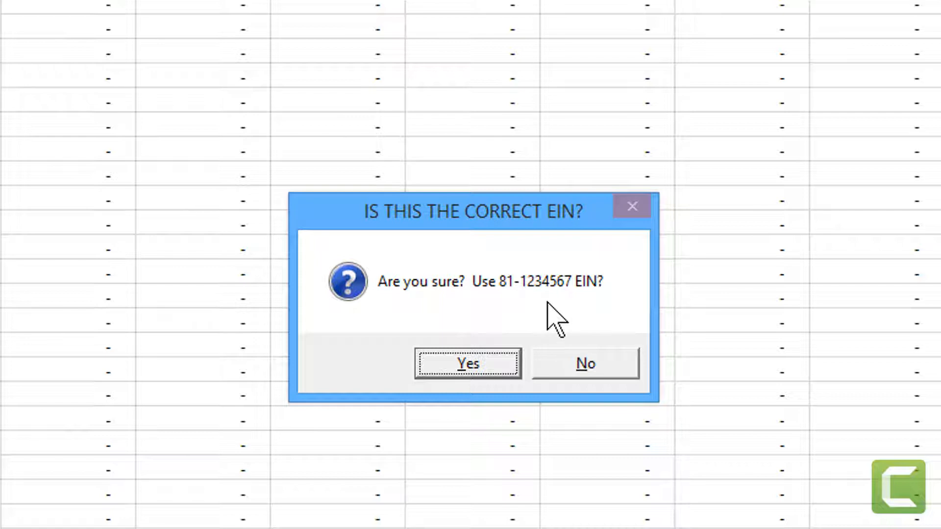
{"action": "left_click", "coordinate": [485, 365]}
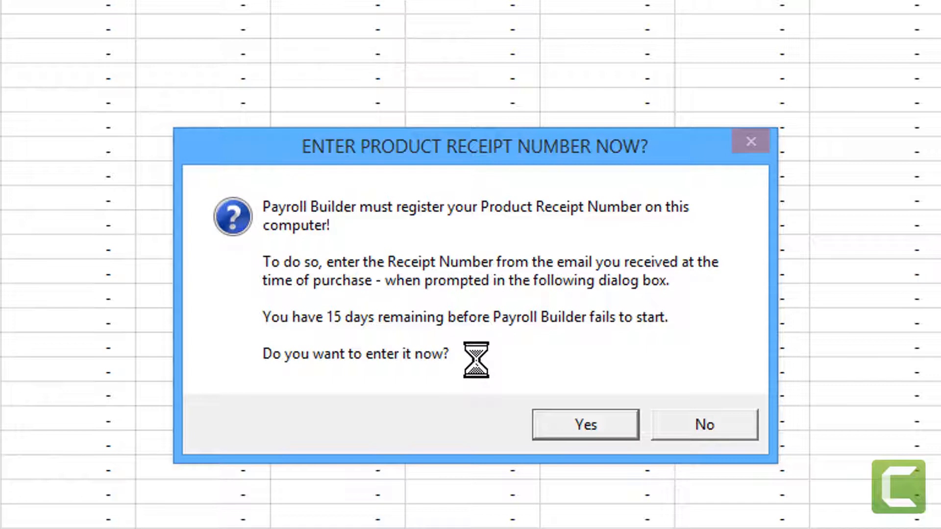
Enter the product receipt number from the purchase e-mail to finish registration.
{"action": "left_click", "coordinate": [587, 426]}
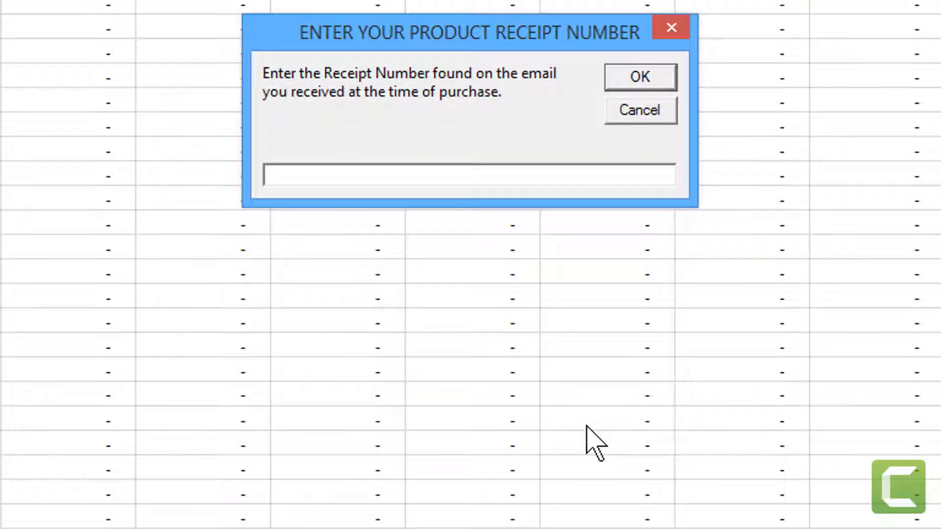
{"action": "key", "text": "Return"}
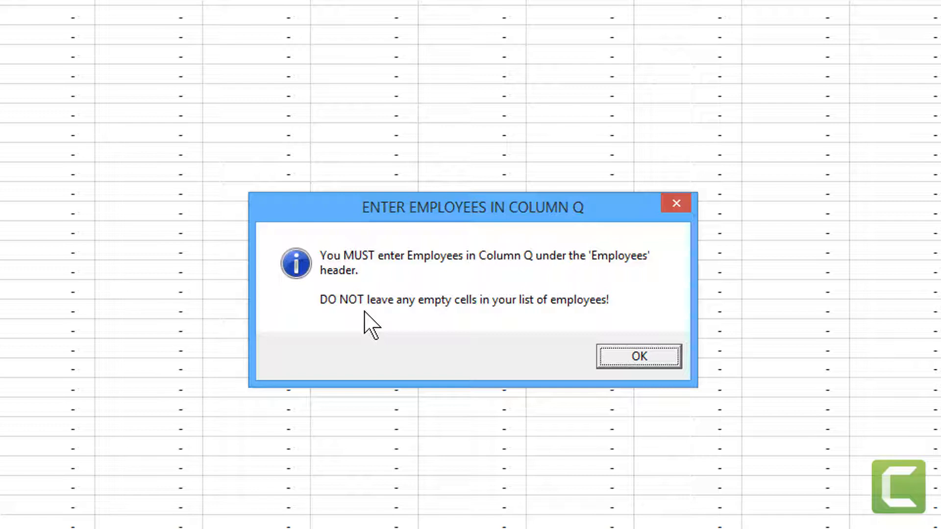
Dismiss the column Q notice, every Employee Defaults error dialog, and the Alpha Order reminder.
{"action": "left_click", "coordinate": [624, 356]}
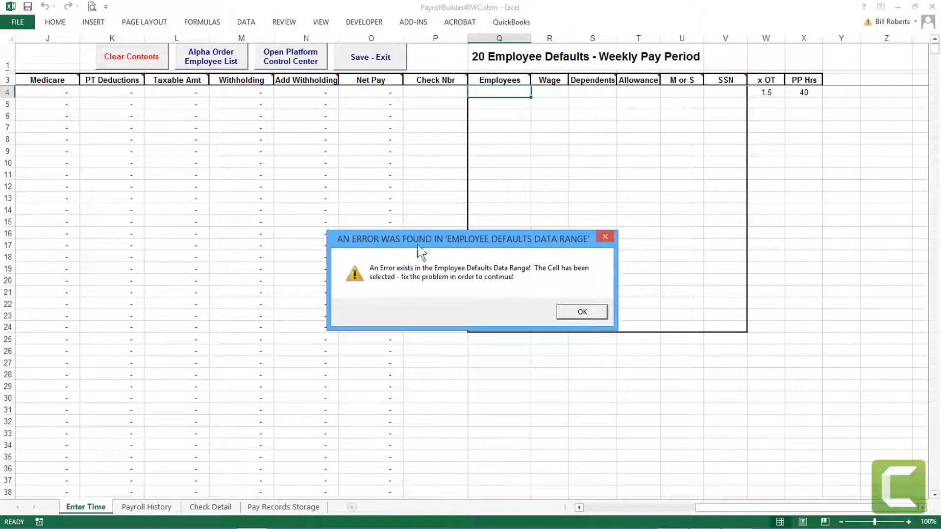
{"action": "left_click", "coordinate": [580, 312]}
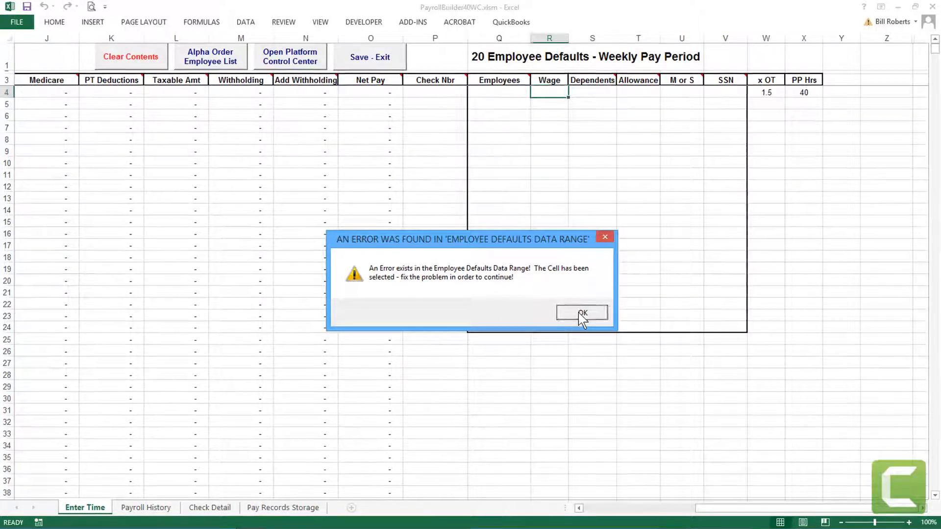
{"action": "left_click", "coordinate": [580, 311]}
{"action": "left_click", "coordinate": [579, 312]}
{"action": "left_click", "coordinate": [580, 312]}
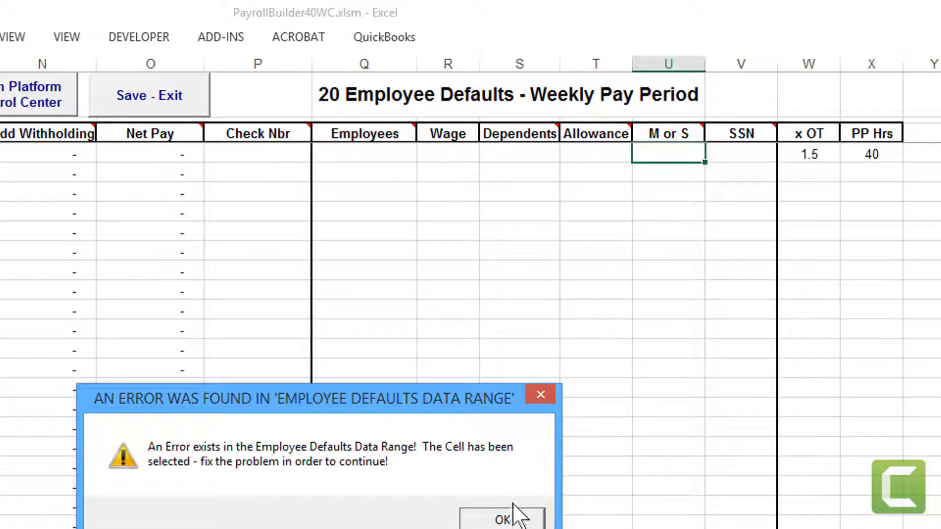
{"action": "left_click", "coordinate": [512, 522]}
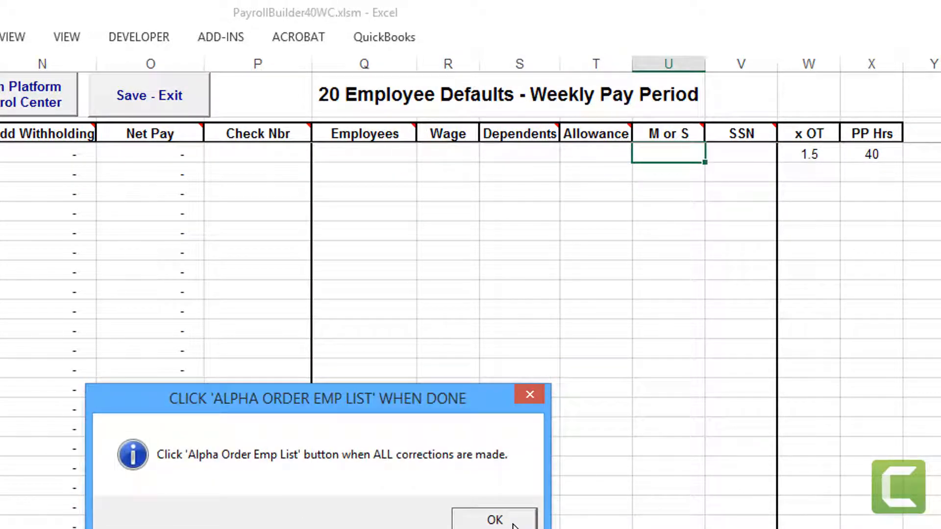
{"action": "left_click", "coordinate": [512, 522]}
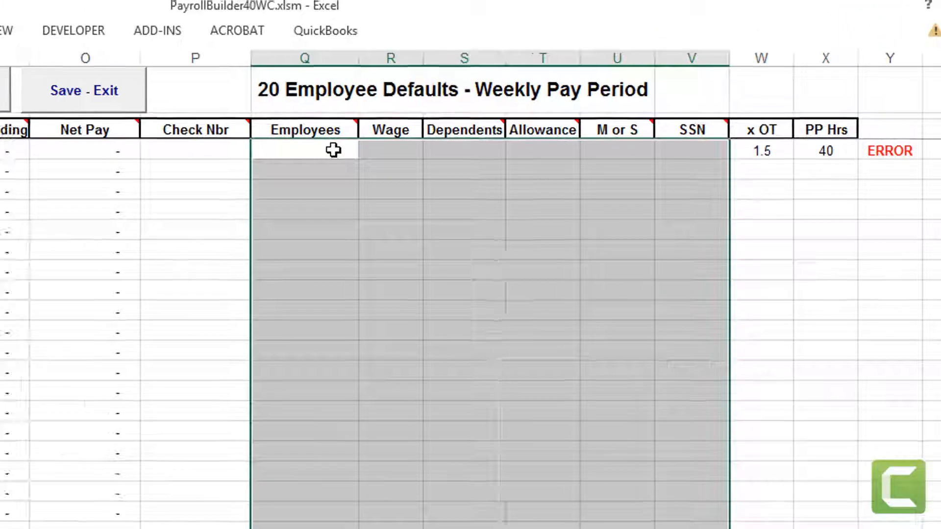
Enter the first employee's name in Q4 with a 25.00 wage and 0 dependents.
{"action": "left_click", "coordinate": [192, 141]}
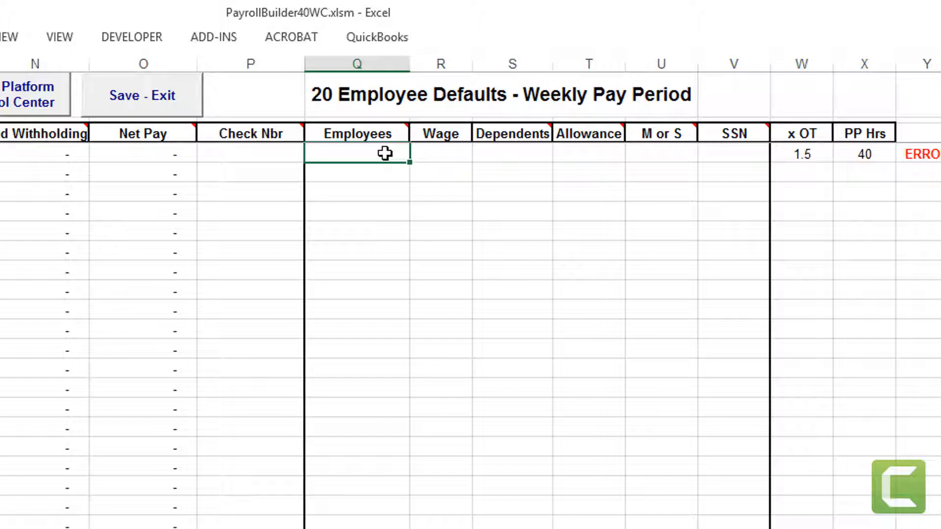
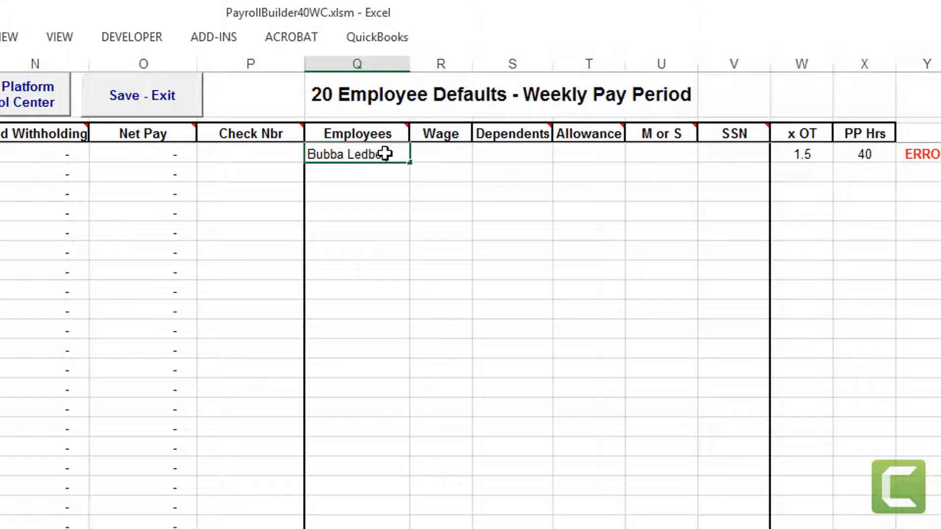
{"action": "key", "text": "Tab"}
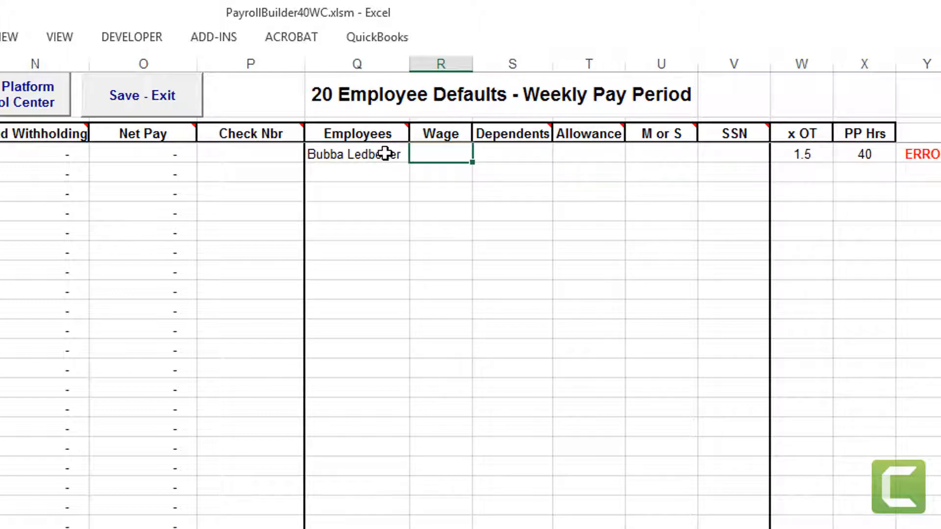
{"action": "type", "text": "25."}
{"action": "key", "text": "Tab"}
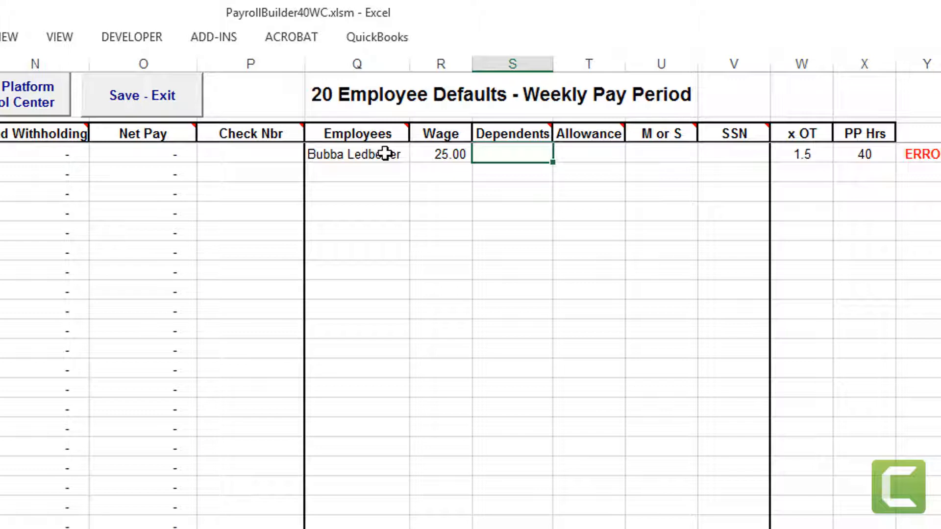
{"action": "type", "text": "0"}
{"action": "key", "text": "Tab"}
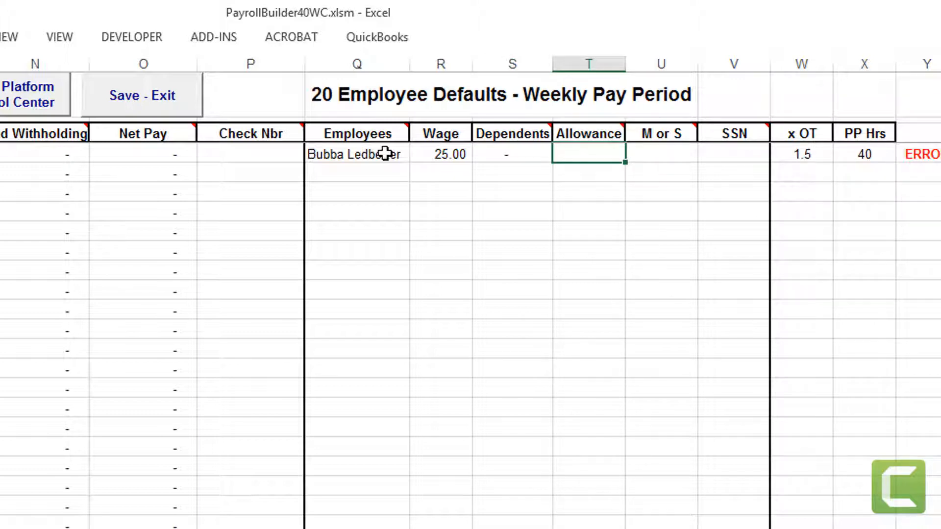
Add the 80.80 allowance, status M and SSN digits, then try the Platform Control Center.
{"action": "key", "text": "Left"}
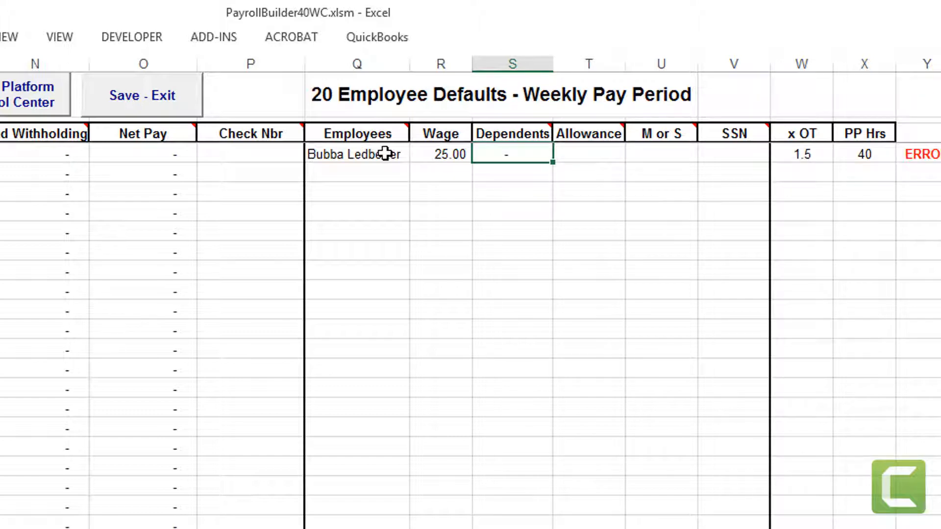
{"action": "key", "text": "Right"}
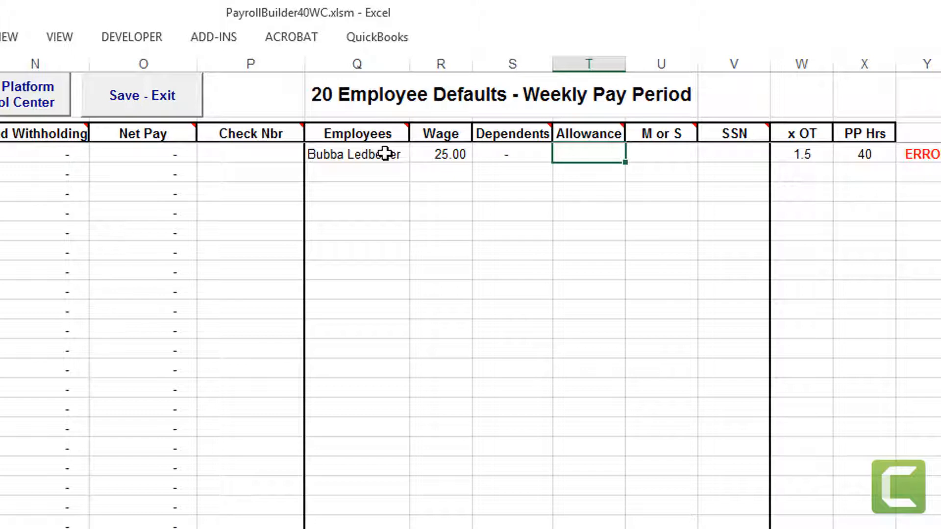
{"action": "type", "text": "80.80"}
{"action": "key", "text": "Tab"}
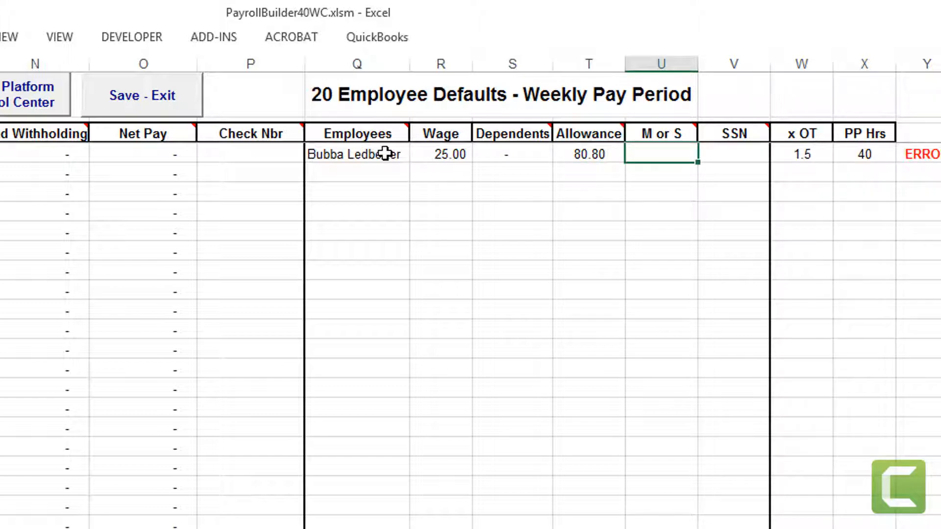
{"action": "type", "text": "M"}
{"action": "key", "text": "Tab"}
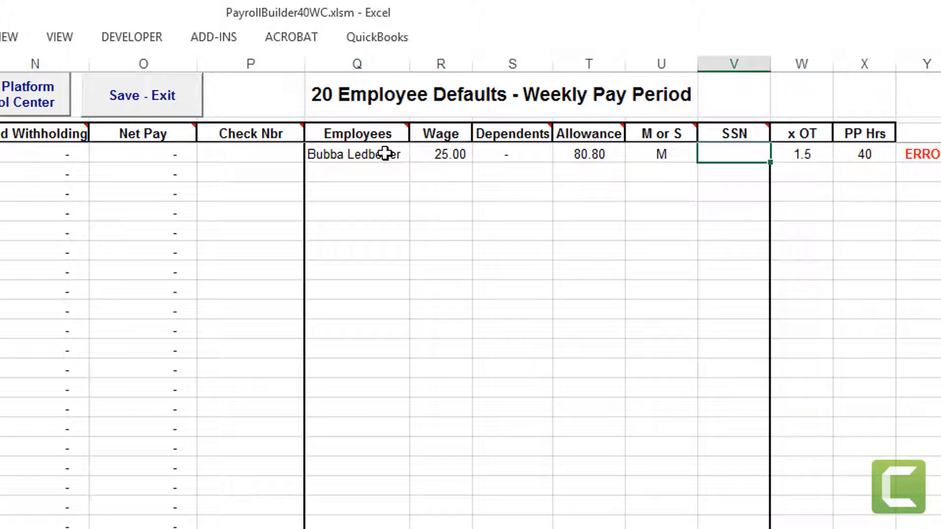
{"action": "type", "text": "6655"}
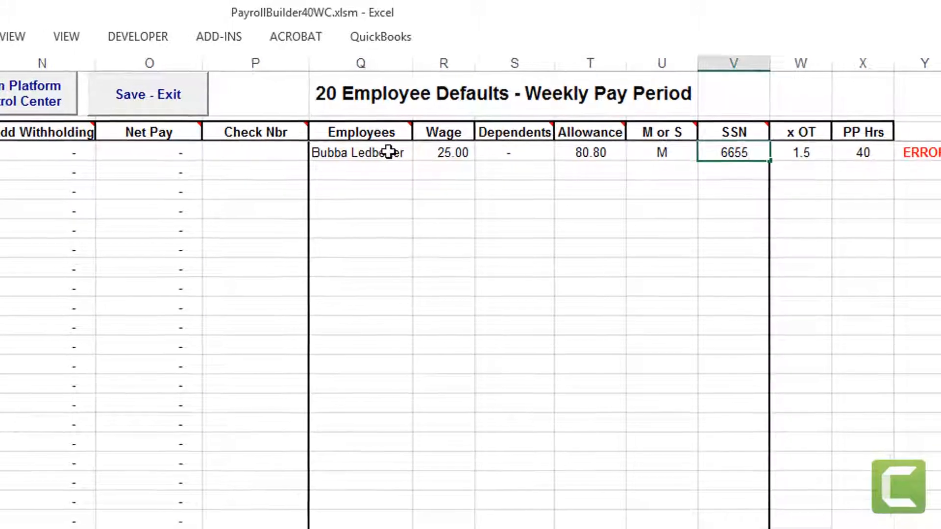
{"action": "key", "text": "Tab"}
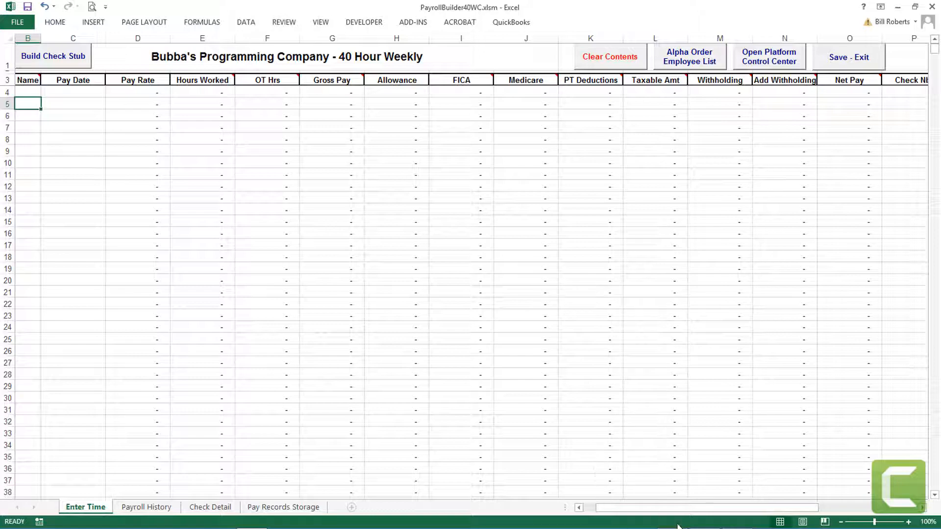
{"action": "left_click_drag", "start_coordinate": [676, 514], "coordinate": [778, 518]}
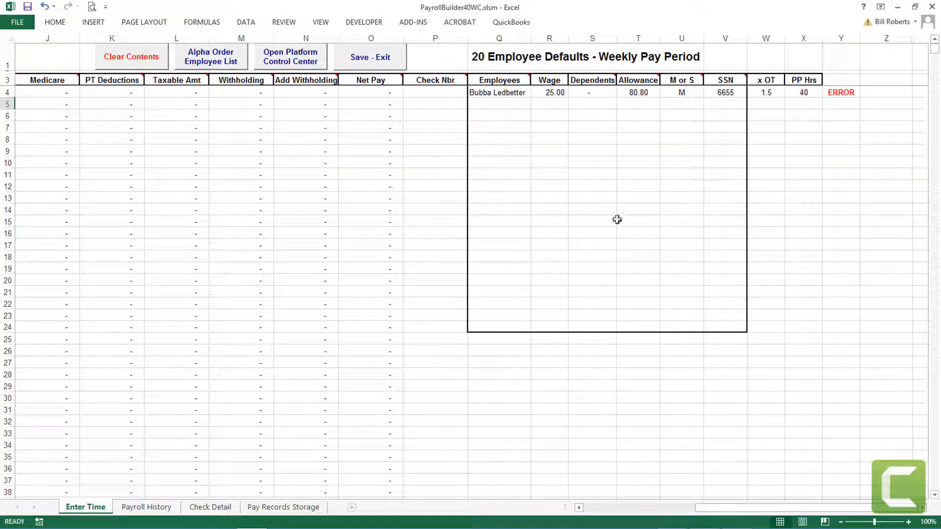
{"action": "left_click", "coordinate": [304, 62]}
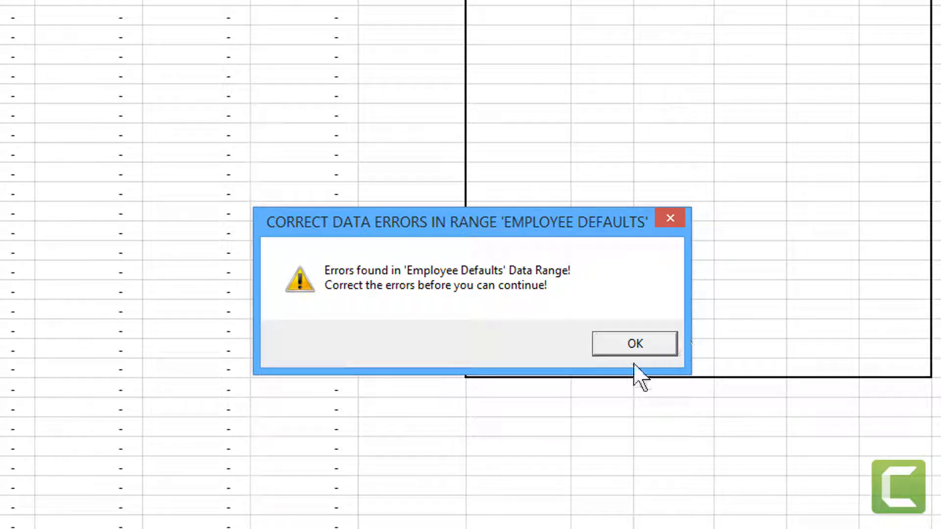
Dismiss the data-error warning and inspect the first employee's entries in Q4 through V4.
{"action": "left_click", "coordinate": [635, 345]}
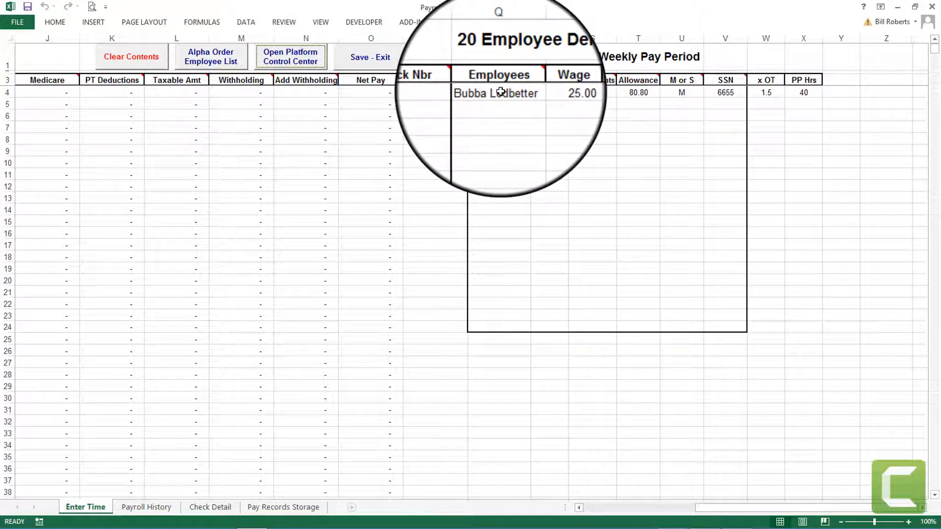
{"action": "left_click", "coordinate": [500, 93]}
{"action": "left_click", "coordinate": [546, 92]}
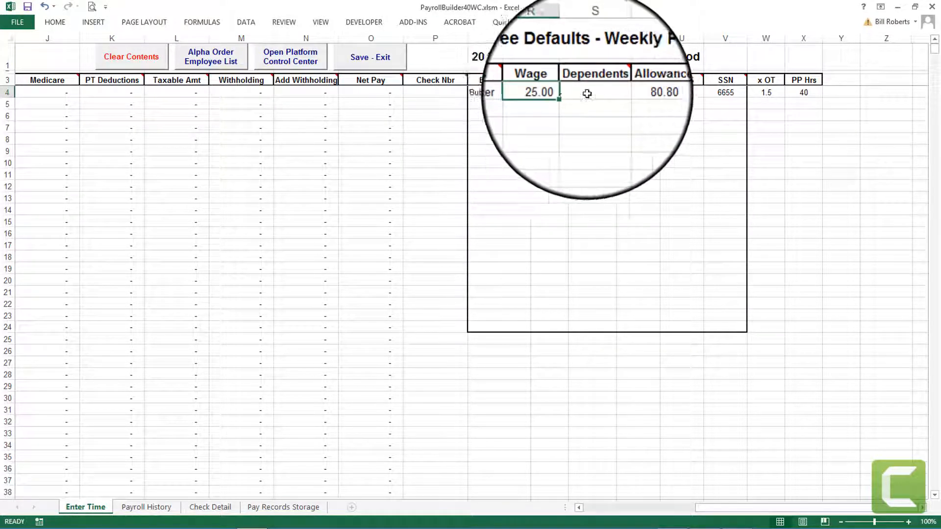
{"action": "left_click", "coordinate": [587, 93]}
{"action": "left_click", "coordinate": [628, 93]}
{"action": "left_click", "coordinate": [679, 93]}
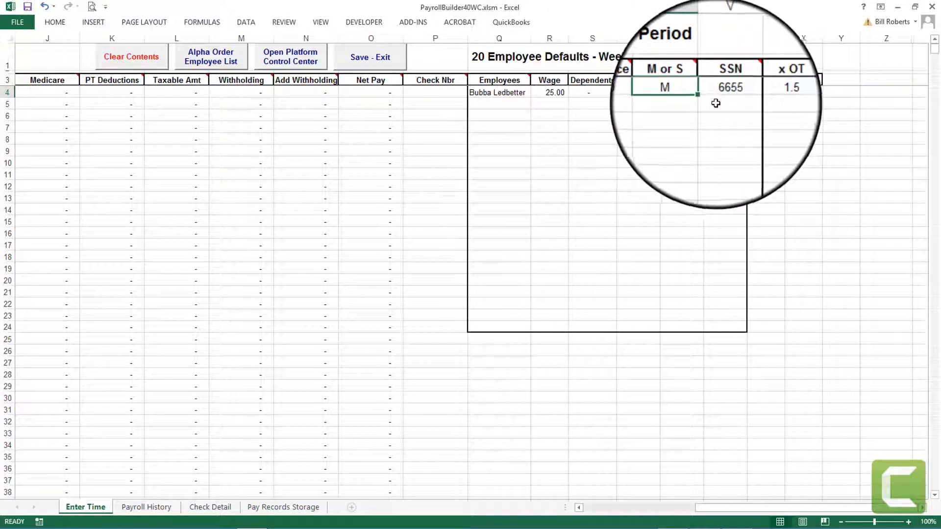
{"action": "left_click", "coordinate": [722, 93]}
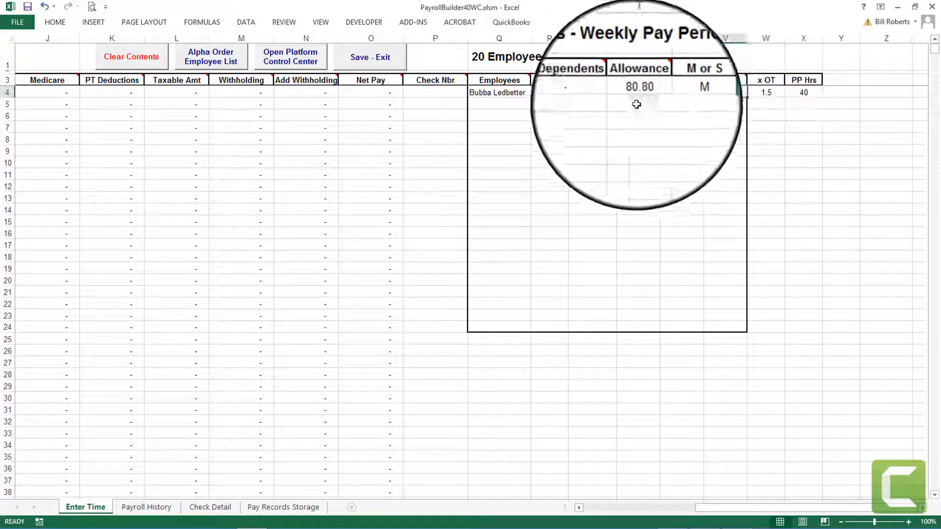
Check the empty employee rows below, down to Q7:V7, then reselect the M or S cell U4.
{"action": "left_click", "coordinate": [510, 102]}
{"action": "left_click", "coordinate": [506, 117]}
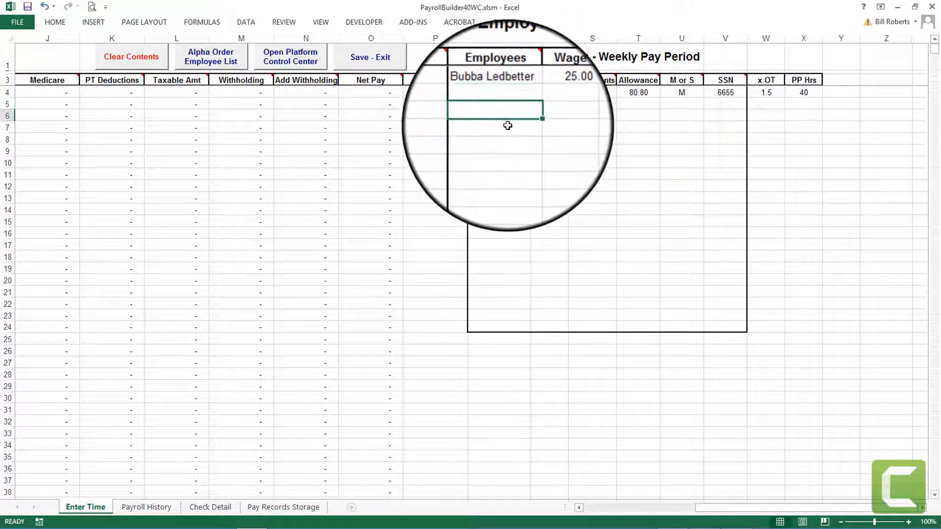
{"action": "left_click", "coordinate": [507, 126]}
{"action": "left_click_drag", "start_coordinate": [507, 126], "coordinate": [718, 129]}
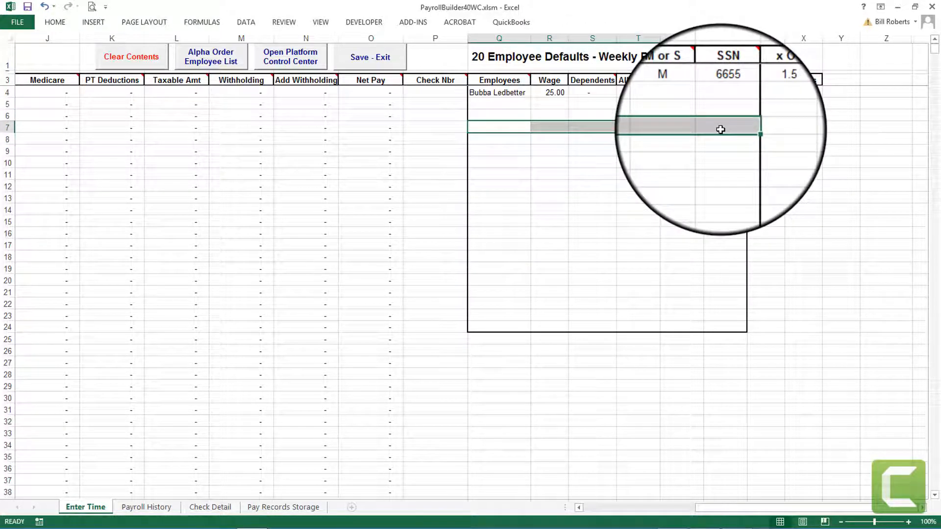
{"action": "left_click", "coordinate": [686, 93]}
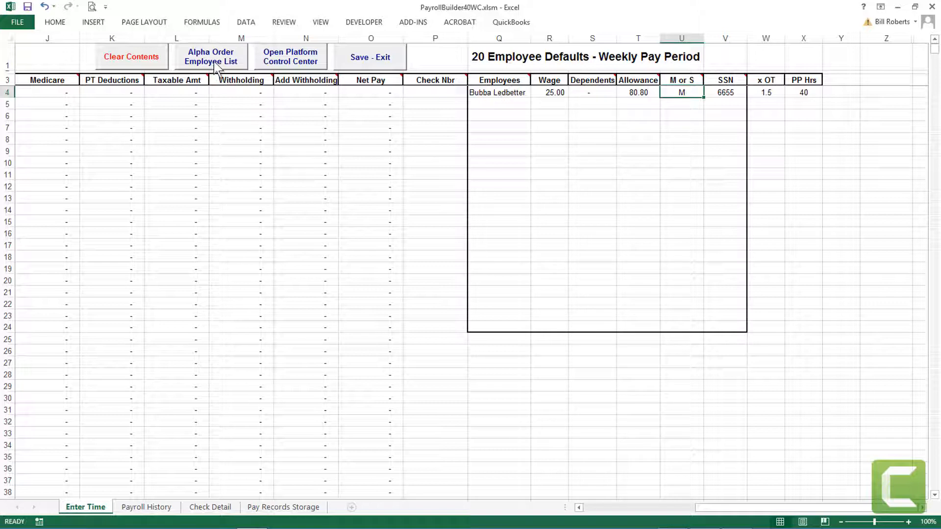
Sort the employee list alphabetically and dismiss the sort-complete message.
{"action": "left_click", "coordinate": [219, 68]}
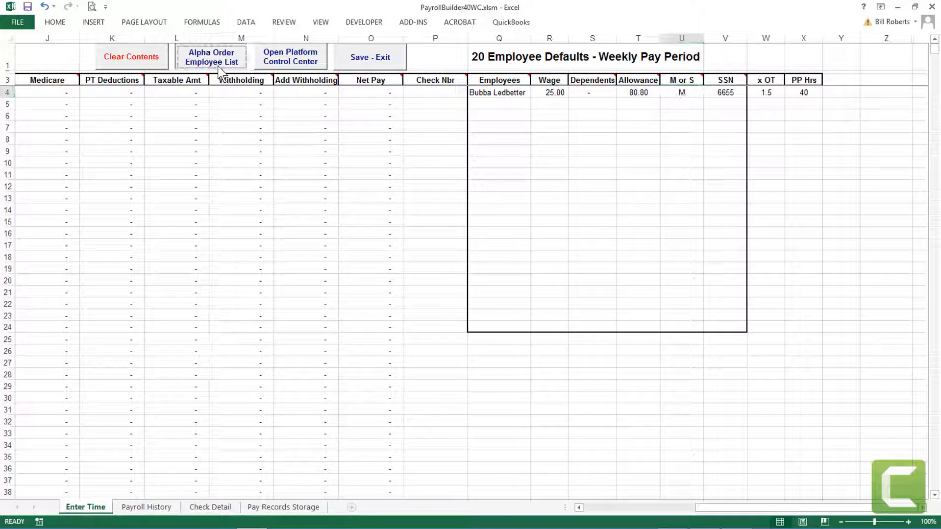
{"action": "left_click", "coordinate": [489, 313]}
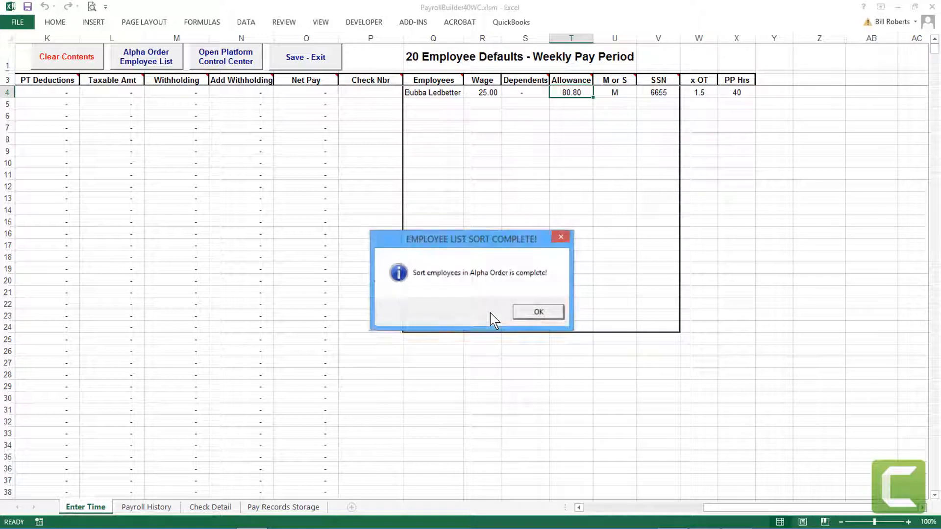
{"action": "left_click", "coordinate": [531, 312]}
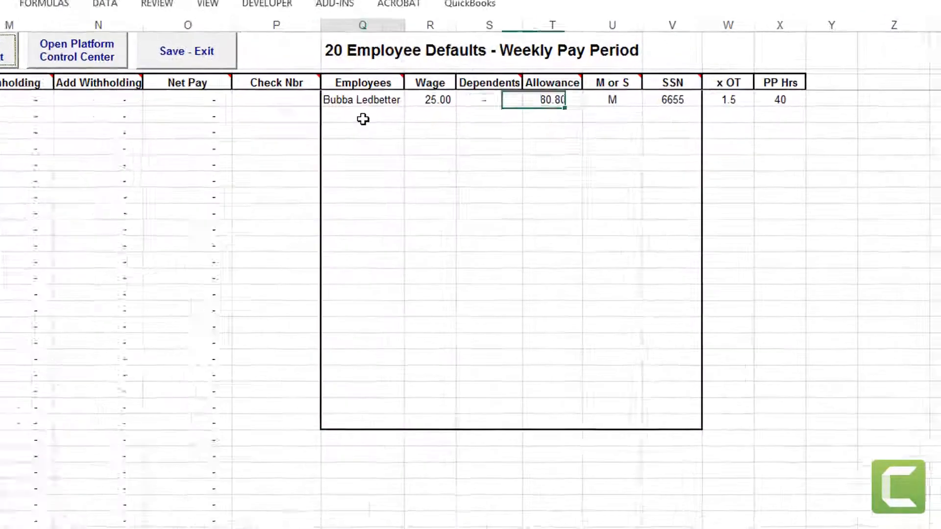
Enter the second employee in row 5: wage 24.00, 5 dependents, 80.00 allowance, status M, SSN digits.
{"action": "left_click", "coordinate": [433, 104]}
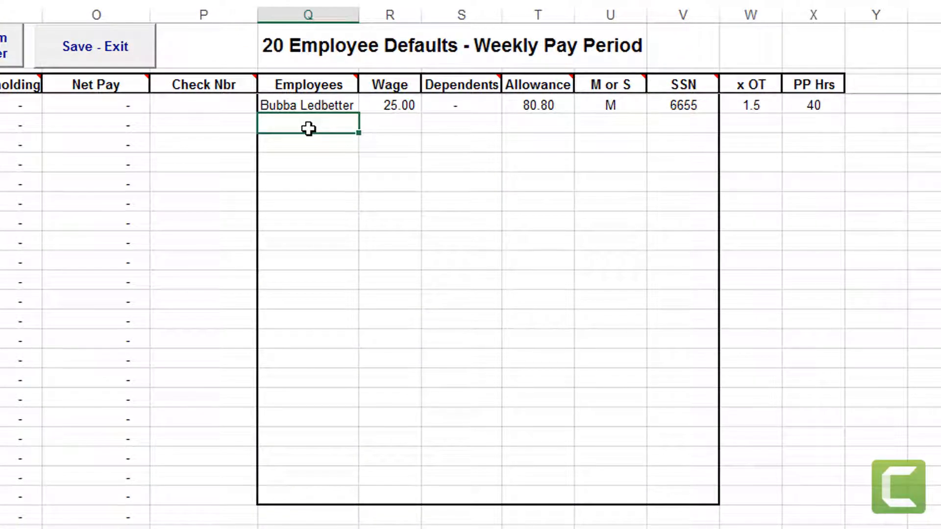
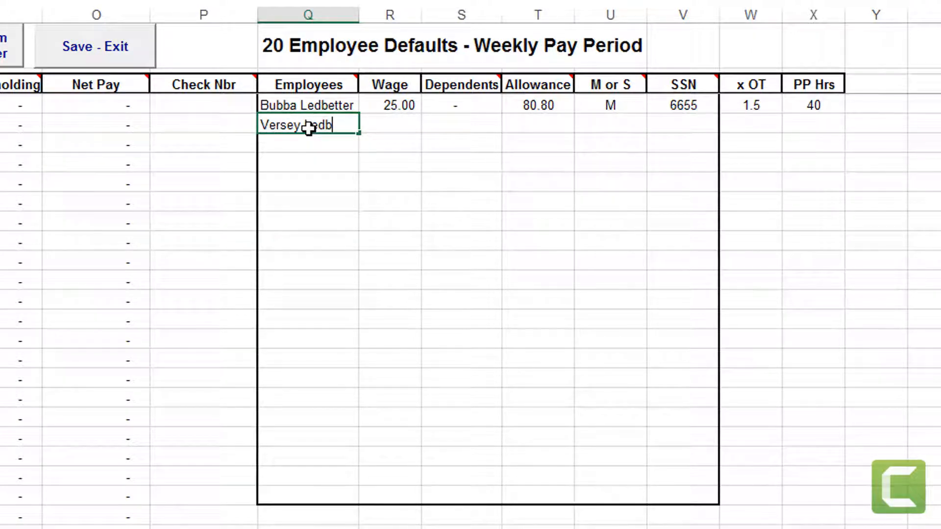
{"action": "key", "text": "Tab"}
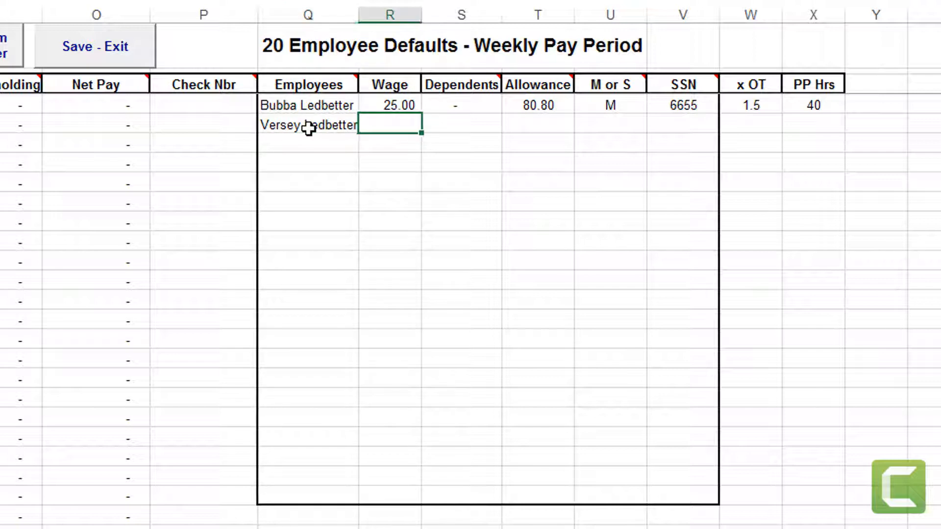
{"action": "type", "text": "24."}
{"action": "key", "text": "Tab"}
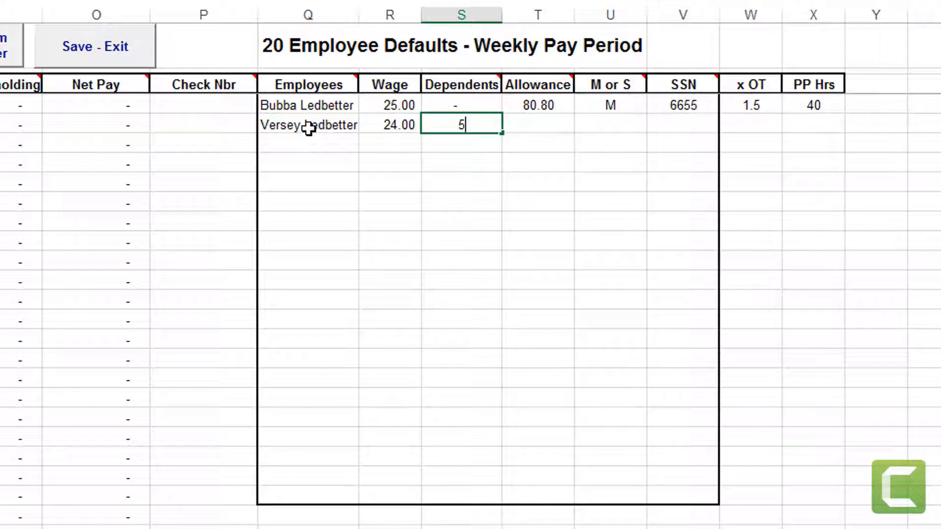
{"action": "key", "text": "Tab"}
{"action": "type", "text": "80"}
{"action": "key", "text": "Tab"}
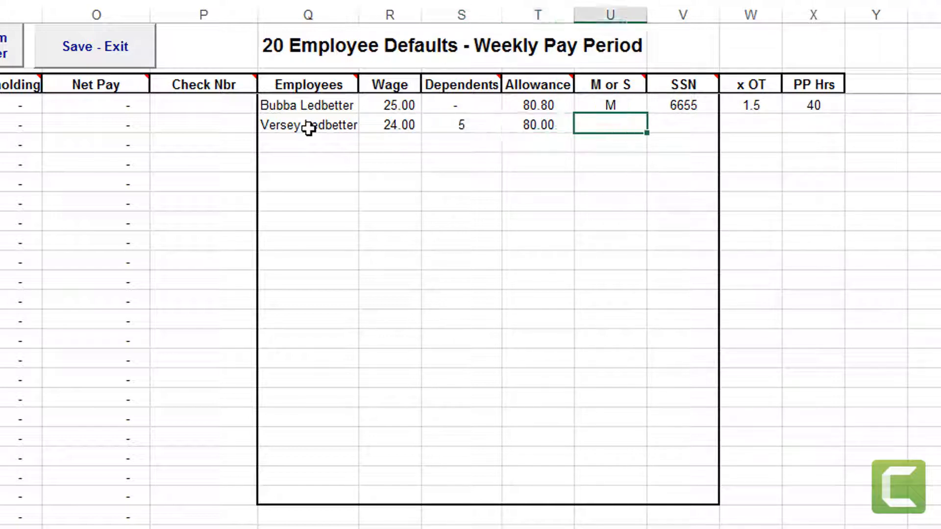
{"action": "type", "text": "M"}
{"action": "key", "text": "Tab"}
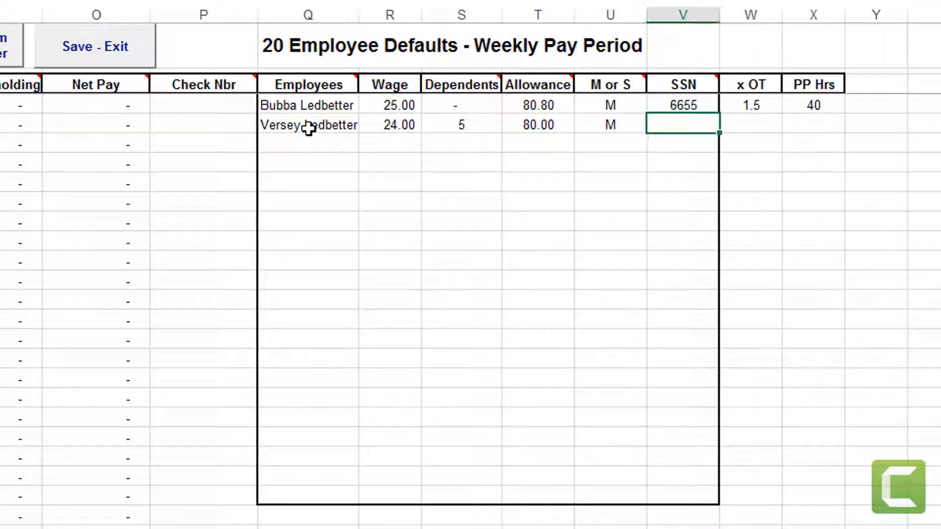
{"action": "type", "text": "6644"}
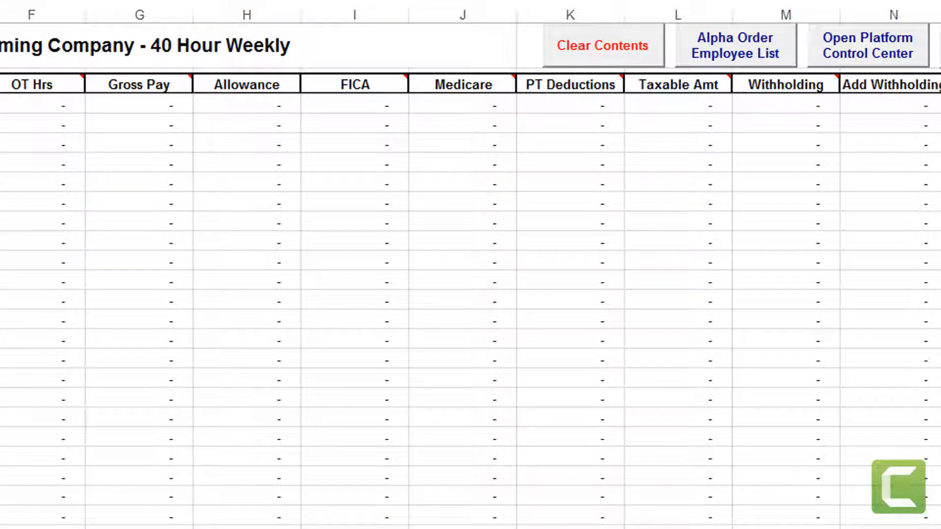
Enter the third employee in row 6: wage 23.00, 2 dependents, 80.80 allowance, status M, SSN digits.
{"action": "left_click", "coordinate": [524, 144]}
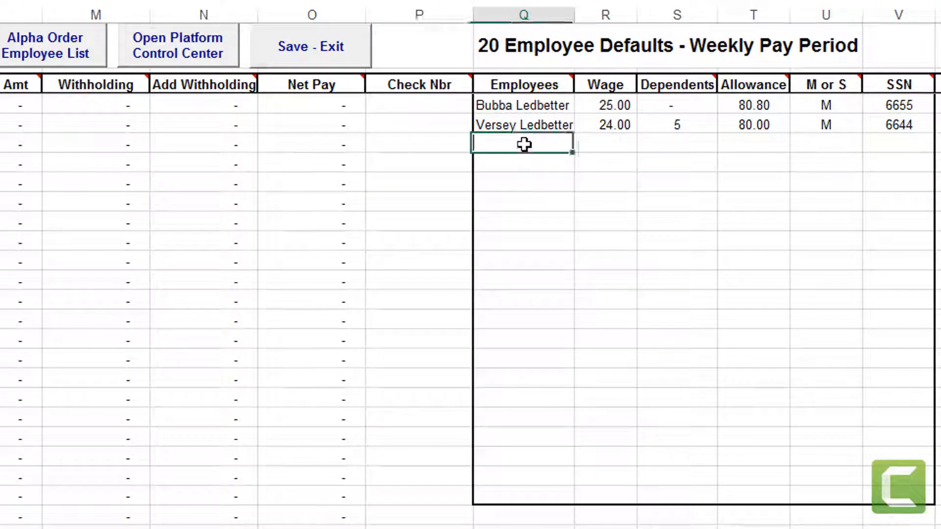
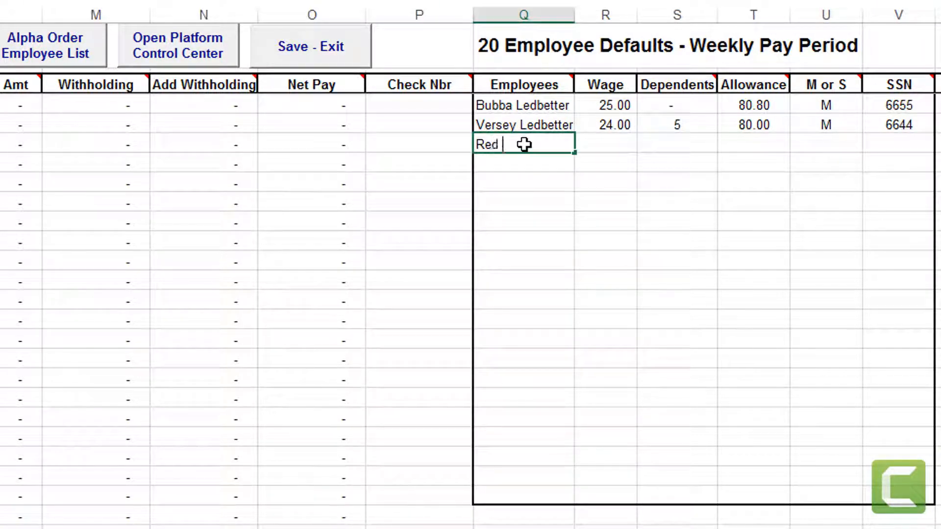
{"action": "key", "text": "Tab"}
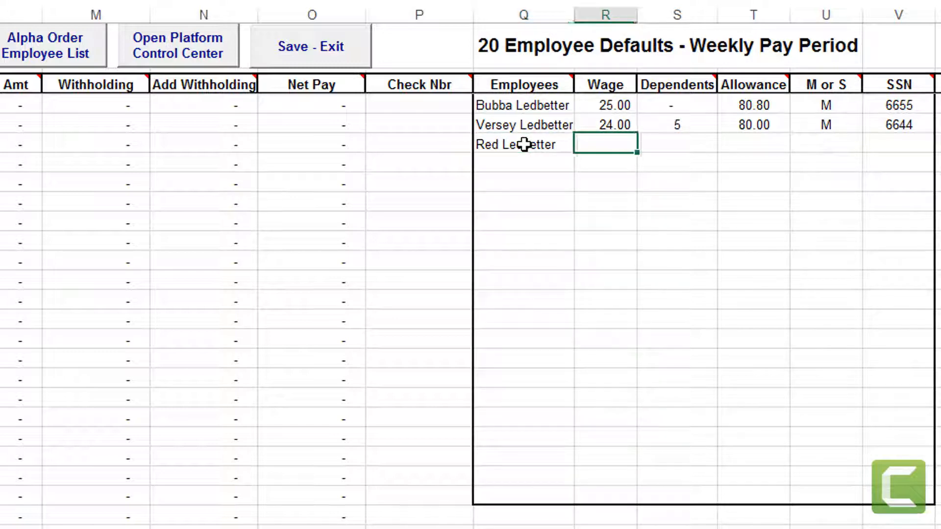
{"action": "type", "text": "23."}
{"action": "key", "text": "Tab"}
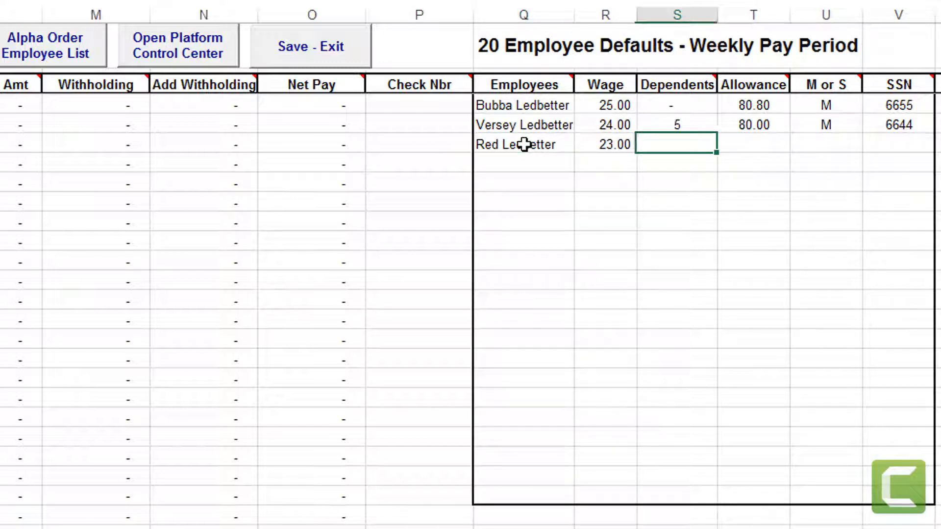
{"action": "type", "text": "2"}
{"action": "key", "text": "Tab"}
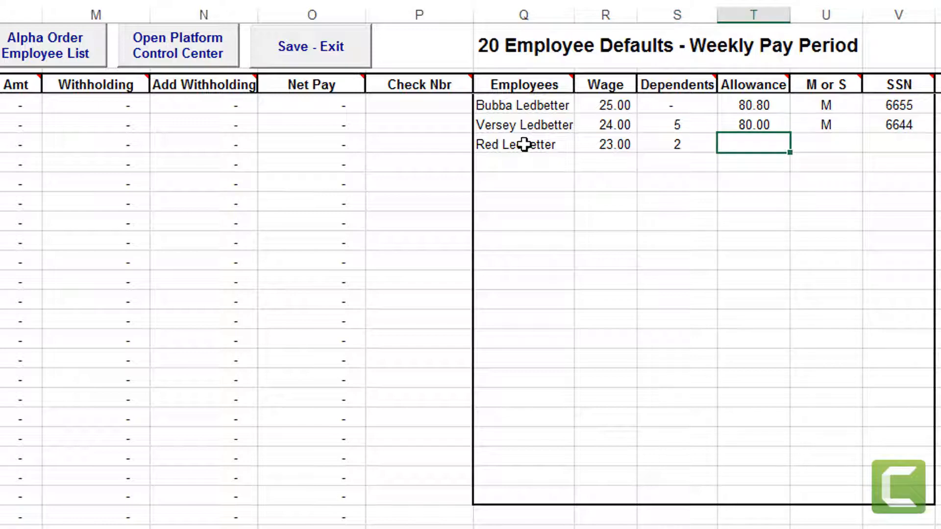
{"action": "type", "text": "80.80"}
{"action": "key", "text": "Tab"}
{"action": "type", "text": "M"}
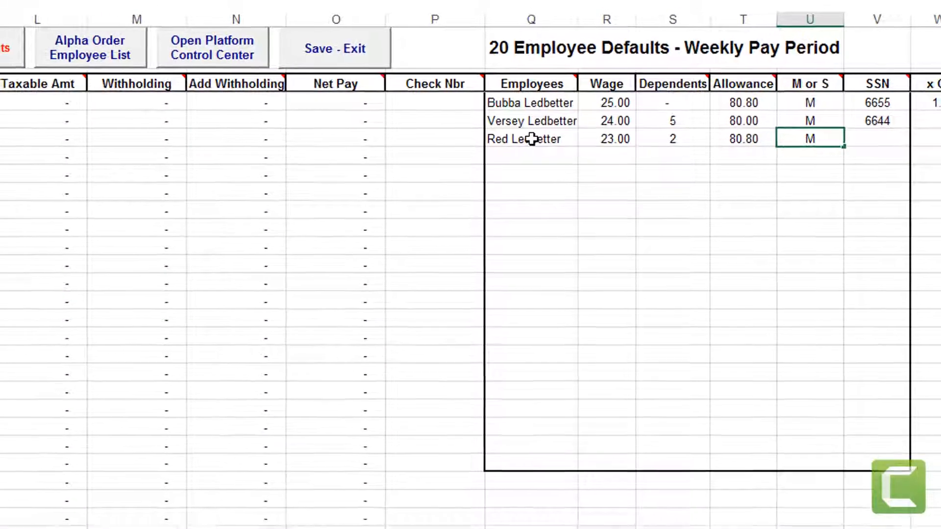
{"action": "key", "text": "Tab"}
{"action": "type", "text": "6633"}
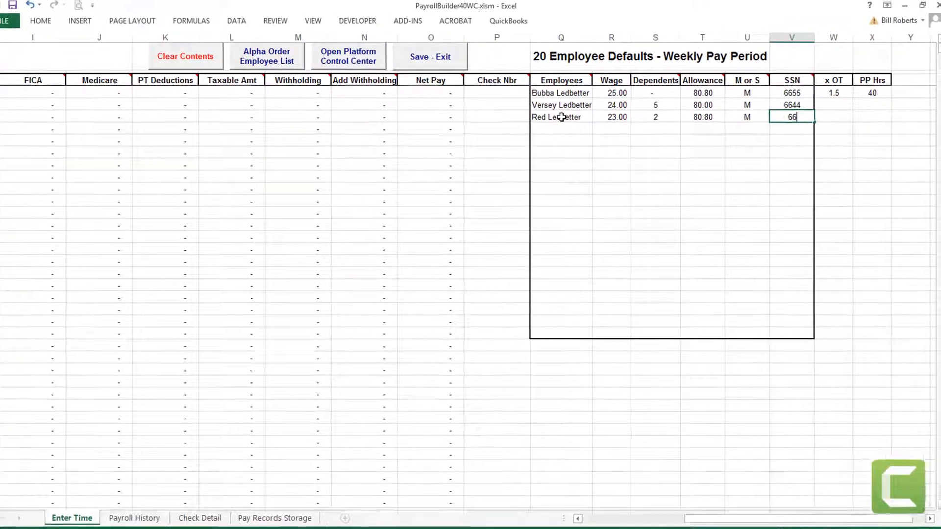
{"action": "key", "text": "Tab"}
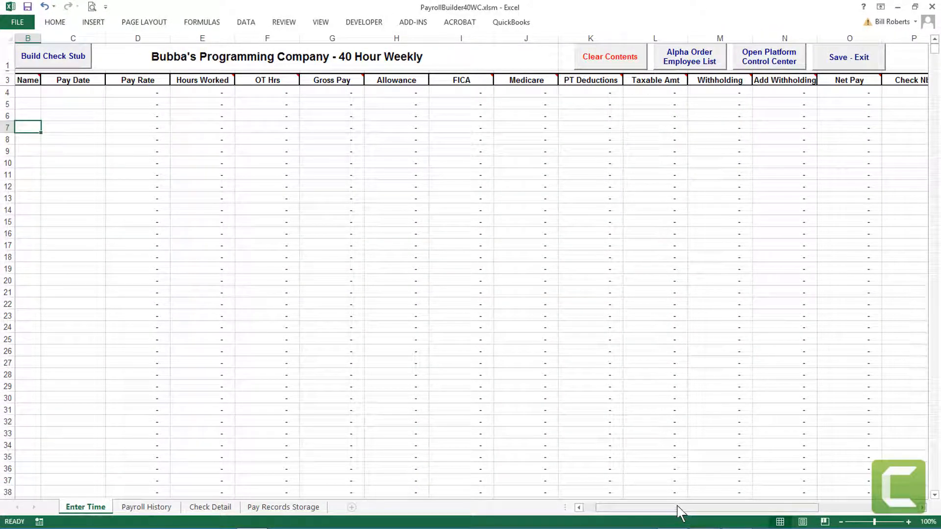
{"action": "left_click_drag", "start_coordinate": [678, 512], "coordinate": [840, 508]}
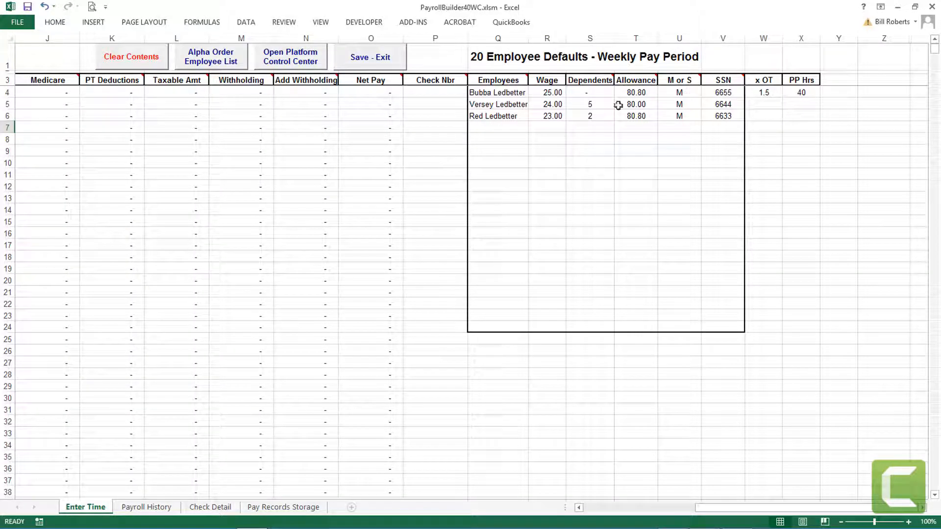
{"action": "left_click_drag", "start_coordinate": [769, 510], "coordinate": [637, 514]}
{"action": "mouse_move", "coordinate": [42, 77]}
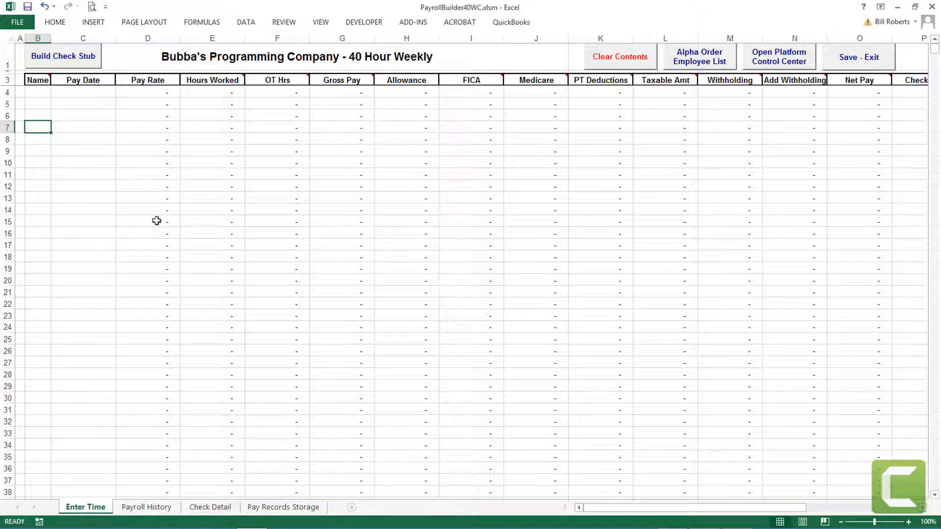
{"action": "left_click_drag", "start_coordinate": [691, 510], "coordinate": [833, 521]}
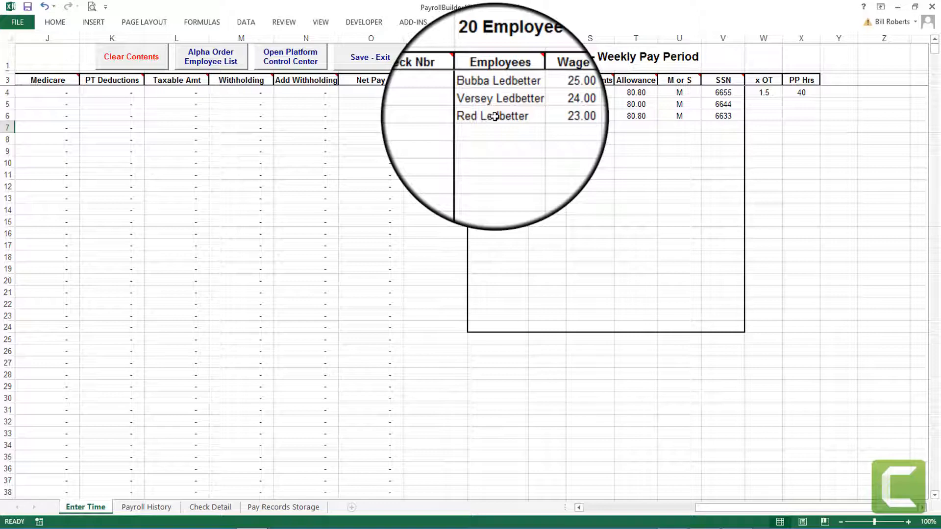
Run the Alpha Order Employee List sort so the 23.00-wage employee moves to second place.
{"action": "left_click", "coordinate": [239, 73]}
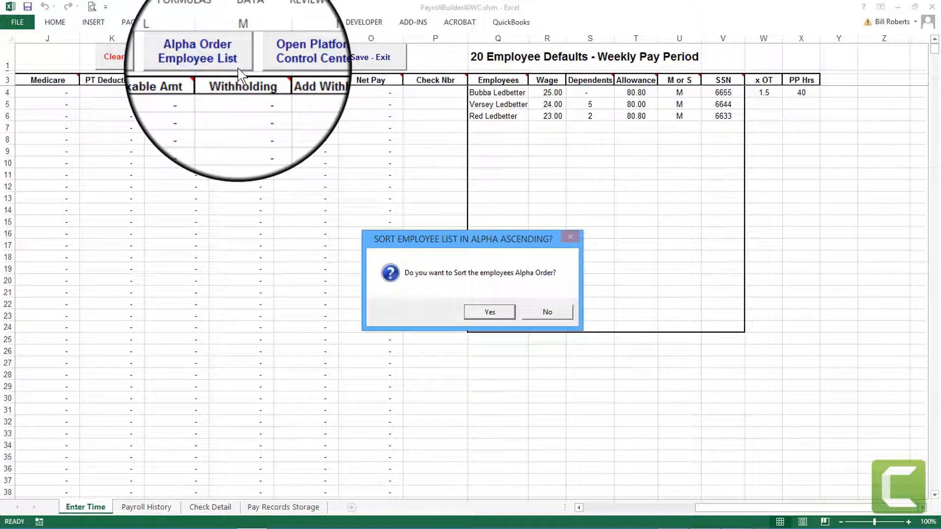
{"action": "left_click", "coordinate": [490, 312]}
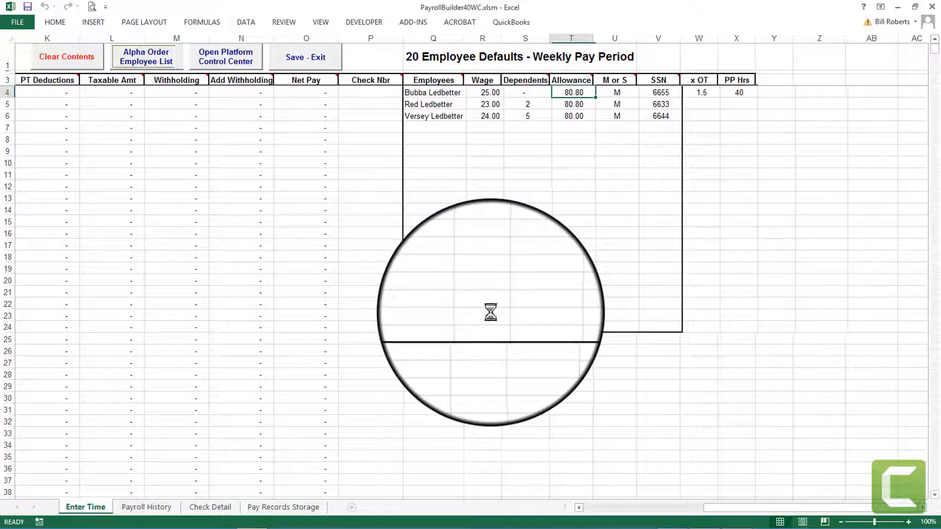
{"action": "left_click", "coordinate": [541, 314]}
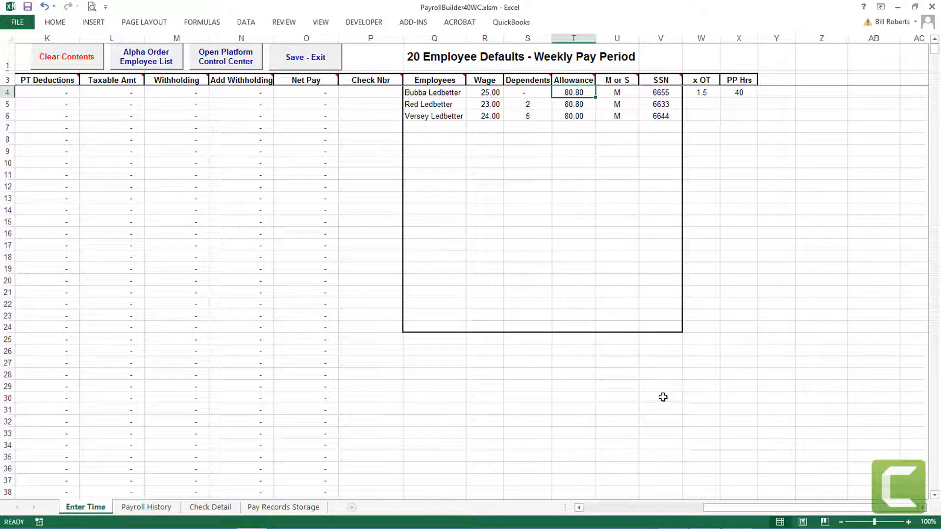
{"action": "left_click_drag", "start_coordinate": [739, 513], "coordinate": [599, 513]}
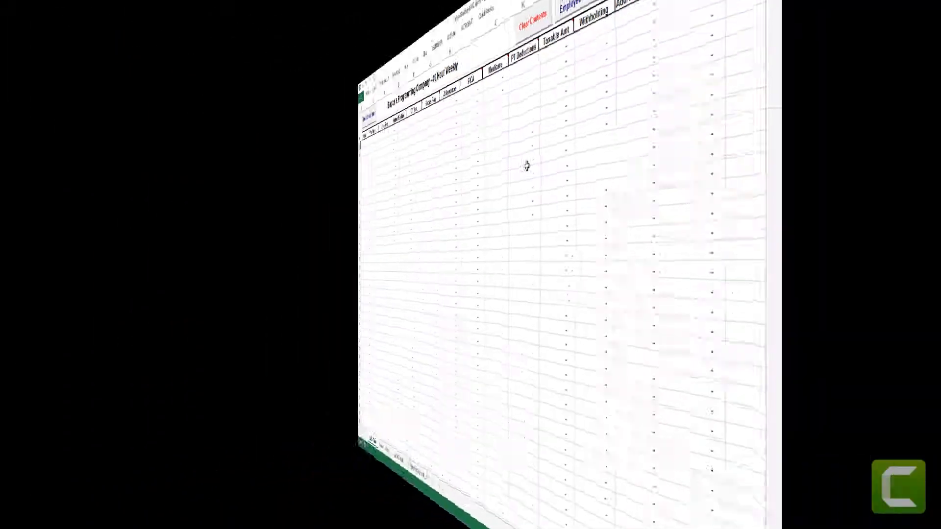